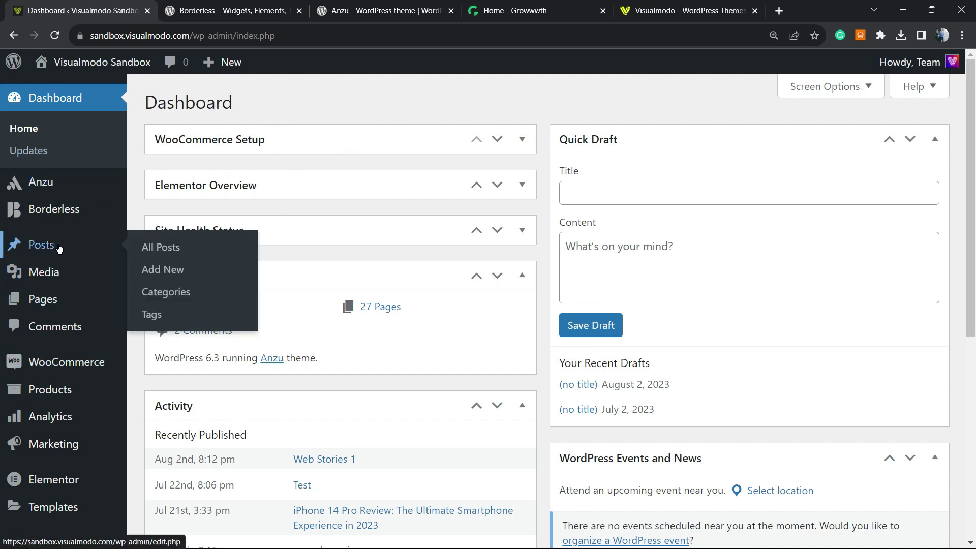
Search the plugin directory for EditorsKit from the Add Plugins page
scroll(77, 387, "down", 2)
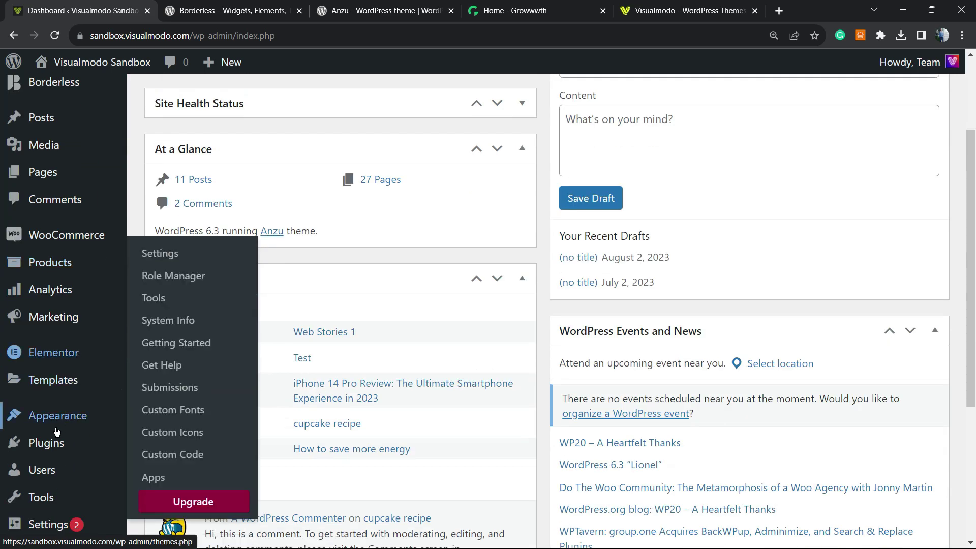
mouse_move(51, 450)
left_click(197, 469)
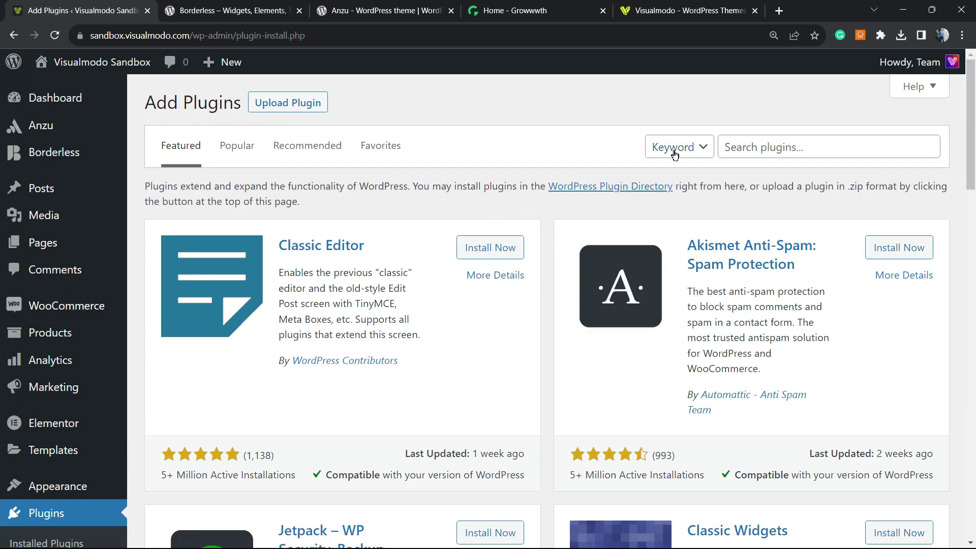
left_click(750, 148)
type("EditorsKit")
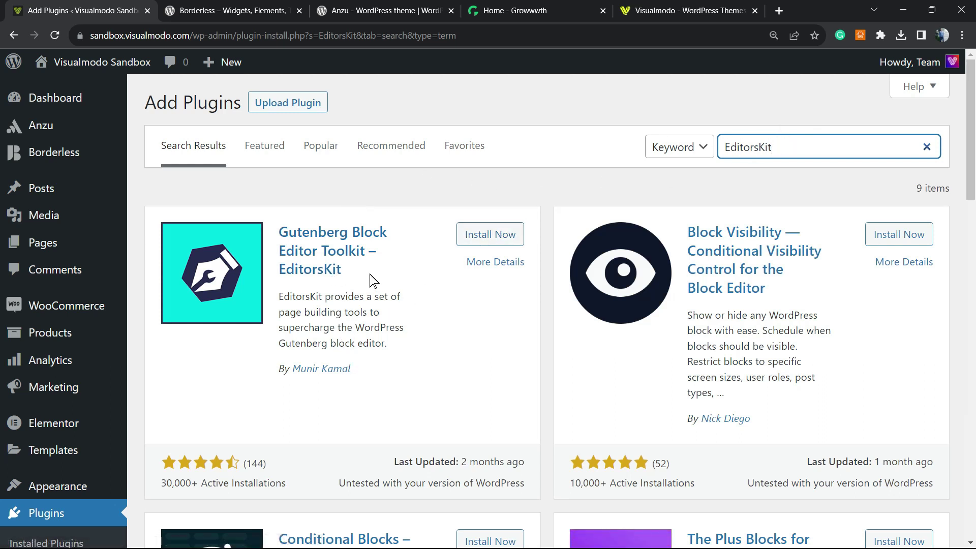
Install and activate the Gutenberg Block Editor Toolkit – EditorsKit plugin
left_click_drag(370, 273, 270, 251)
left_click(420, 260)
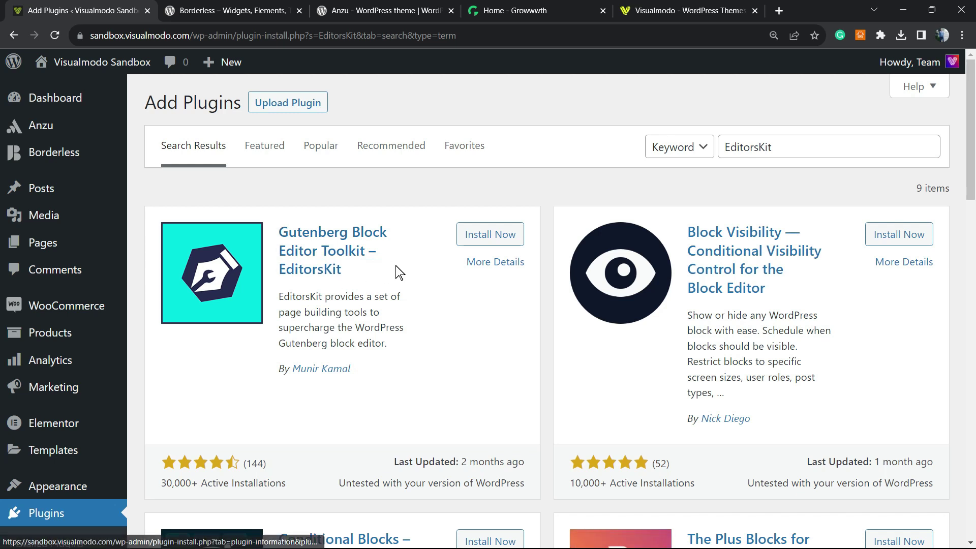
left_click(480, 241)
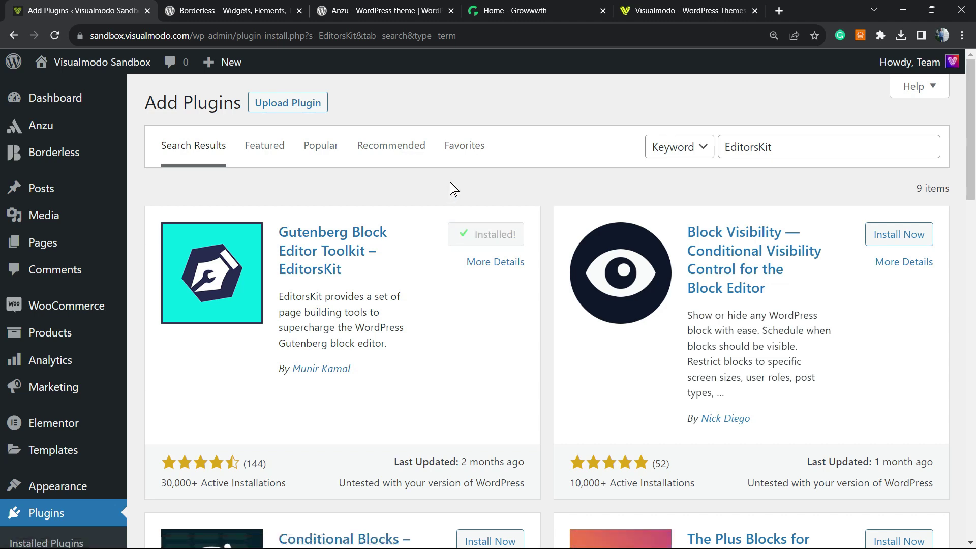
left_click(490, 233)
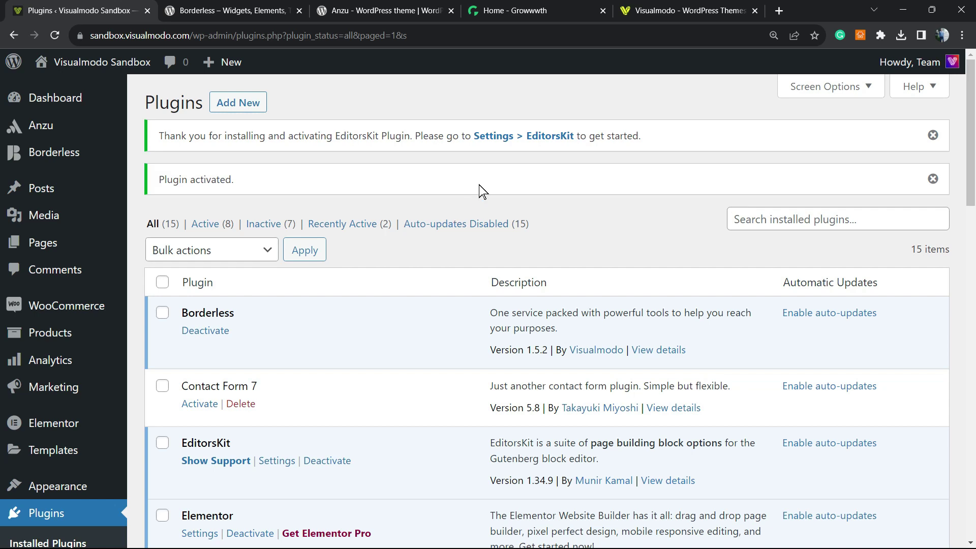
scroll(153, 257, "down", 6)
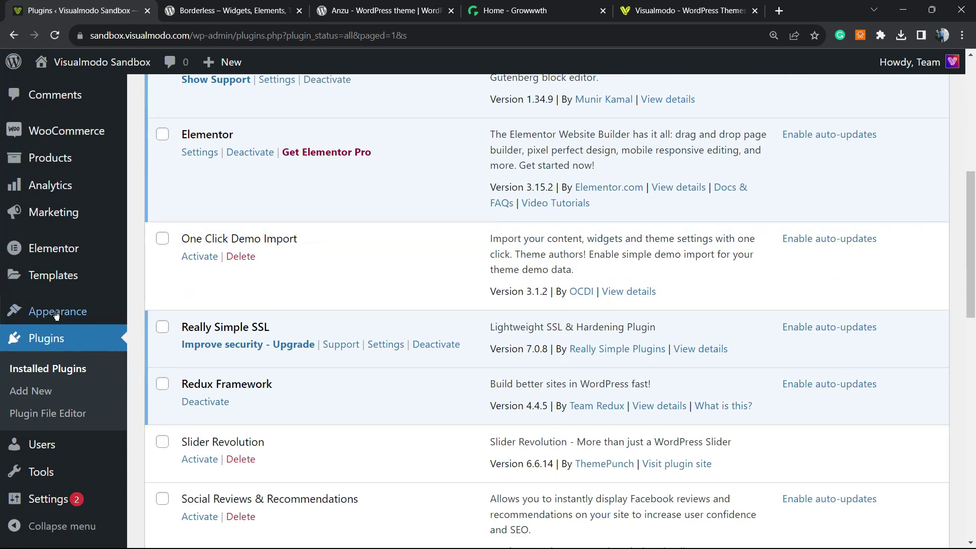
mouse_move(30, 445)
mouse_move(56, 503)
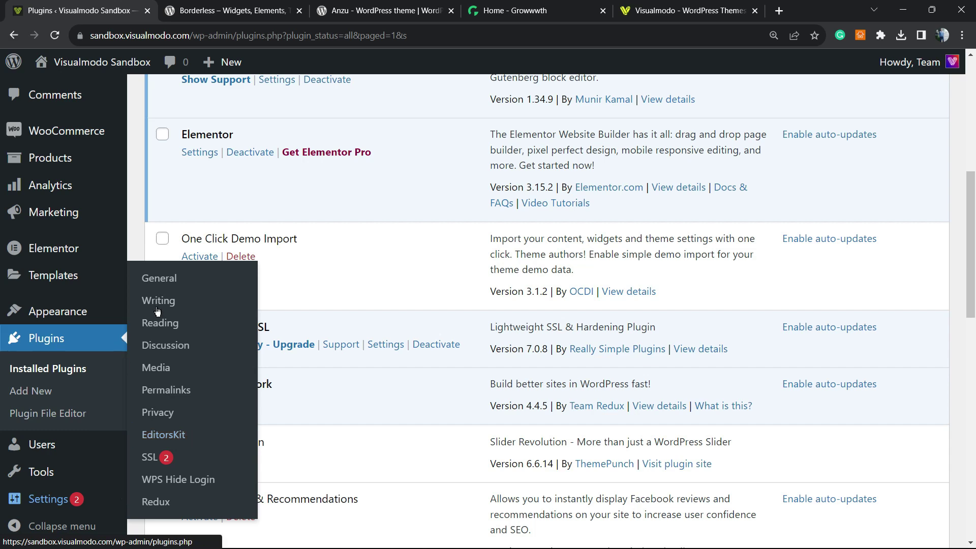
Open the post "iPhone 14 Pro Review: The Ultimate Smartphone Experience in 2023" for editing
scroll(330, 305, "up", 6)
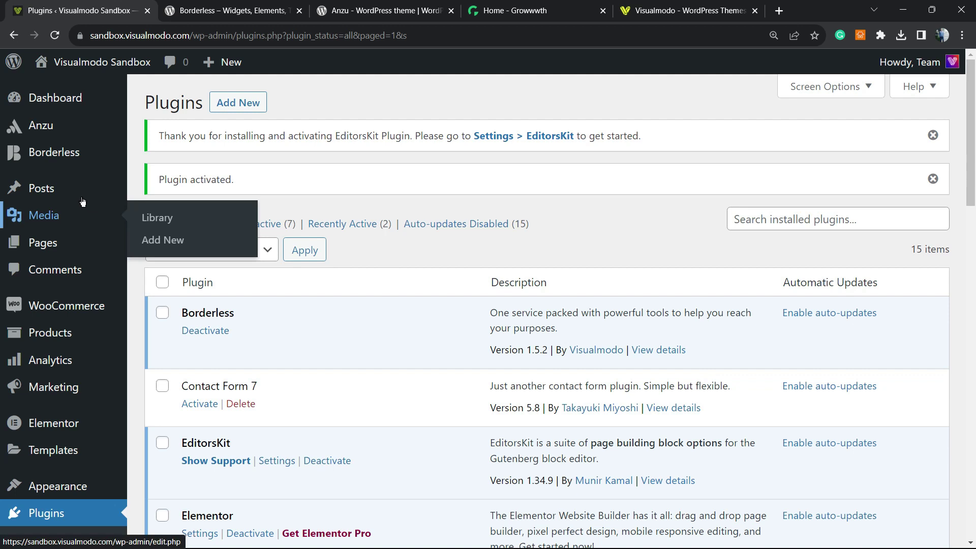
mouse_move(70, 189)
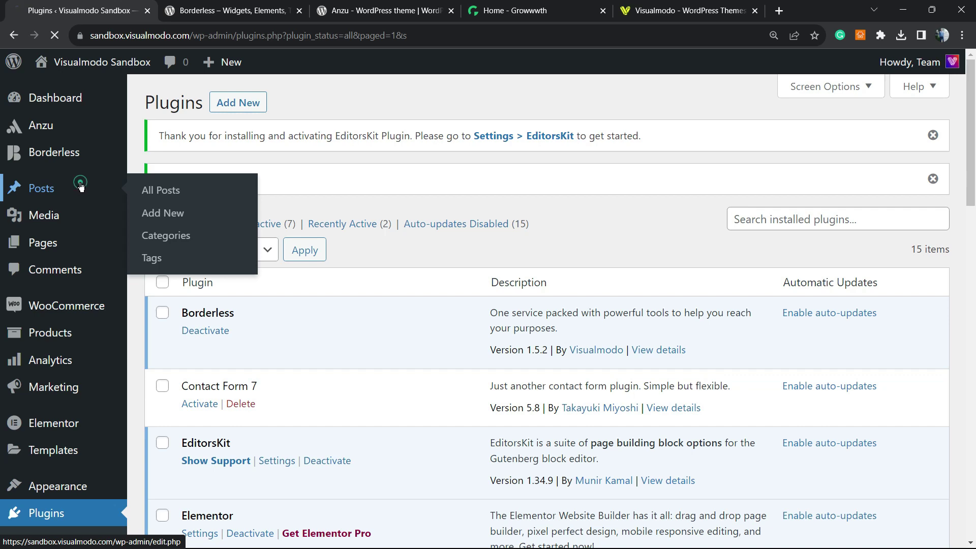
left_click(80, 188)
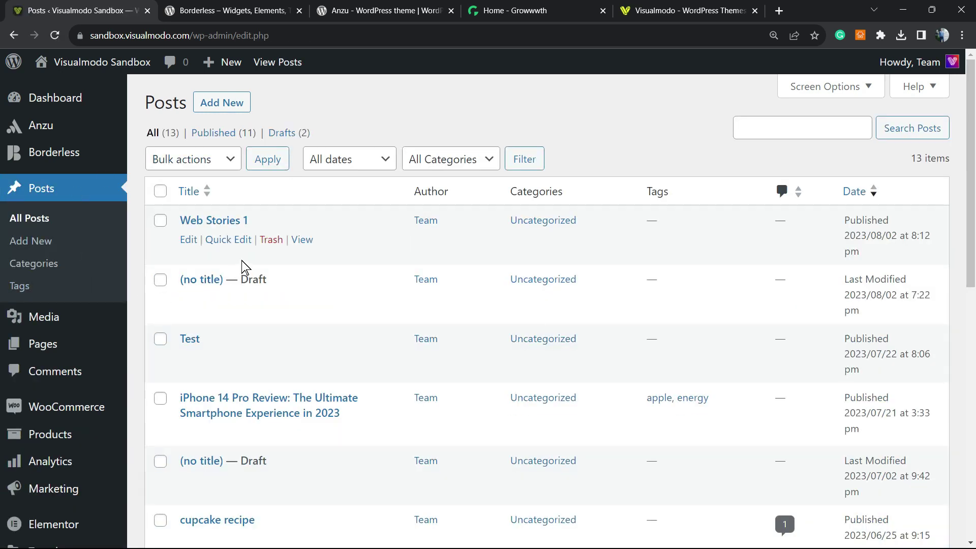
left_click(290, 399)
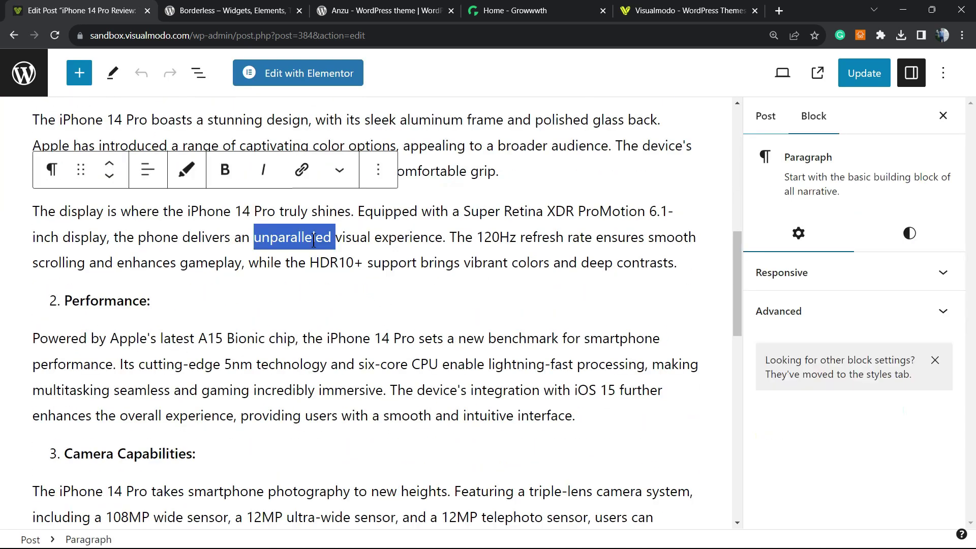
Justify the paragraph beginning "The display is where the iPhone 14 Pro truly shines" in the Design and Display section
triple_click(315, 242)
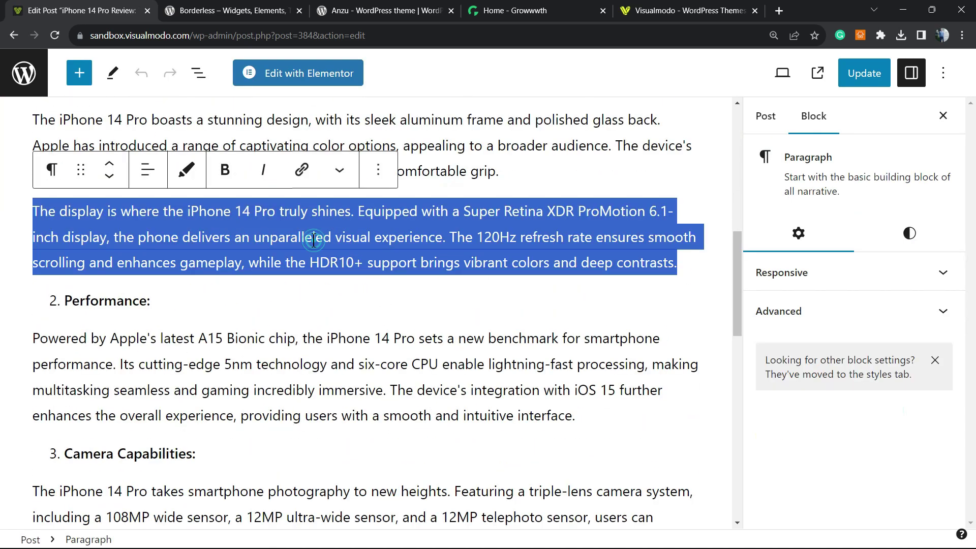
left_click(340, 176)
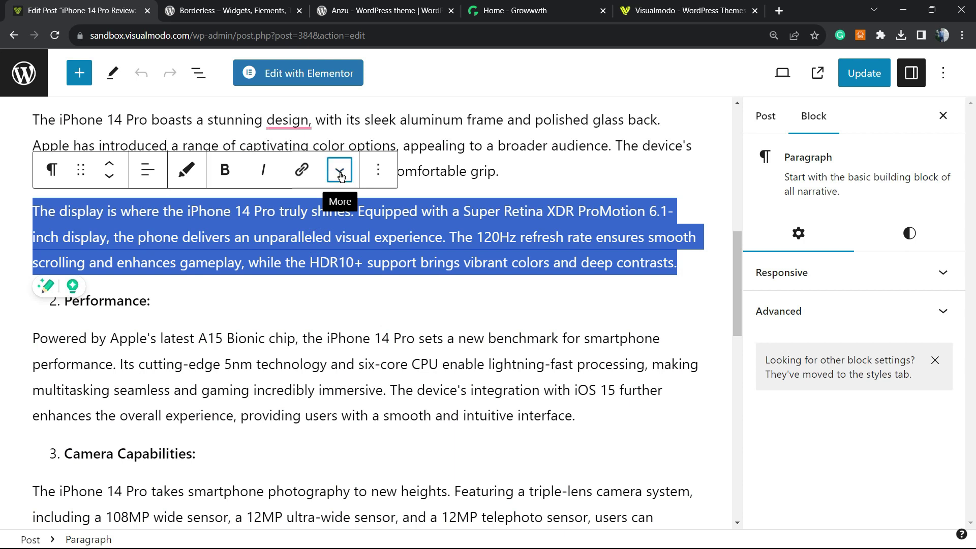
scroll(416, 322, "down", 1)
scroll(416, 322, "down", 3)
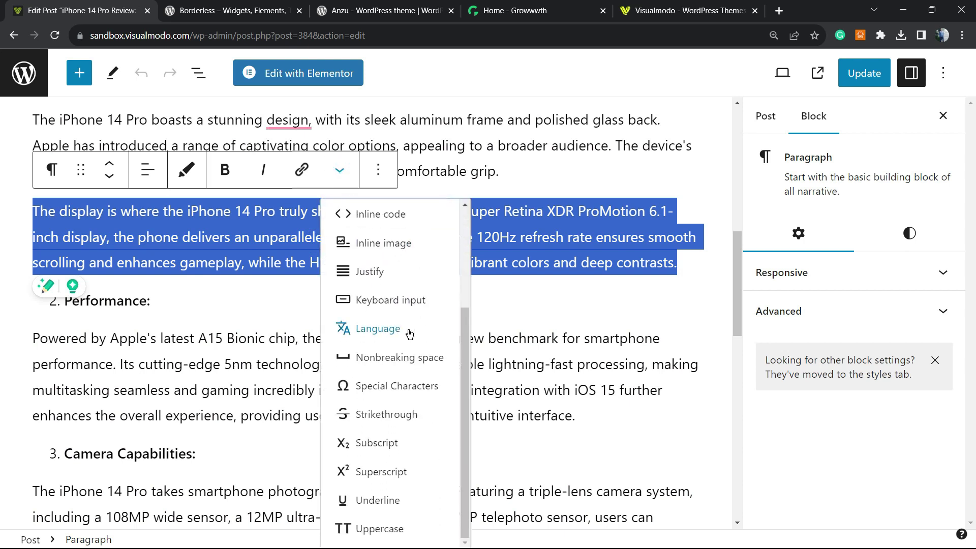
scroll(404, 340, "up", 3)
scroll(404, 341, "up", 1)
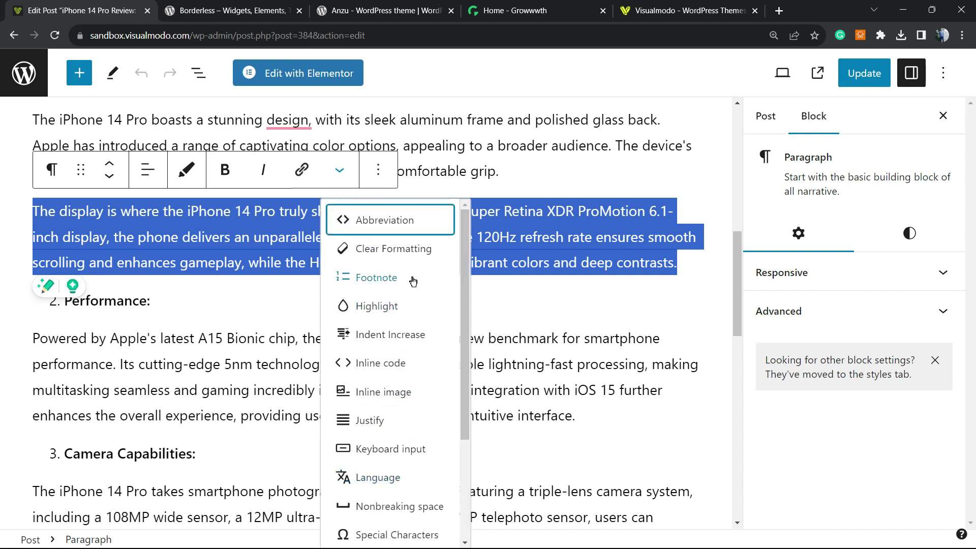
left_click(383, 425)
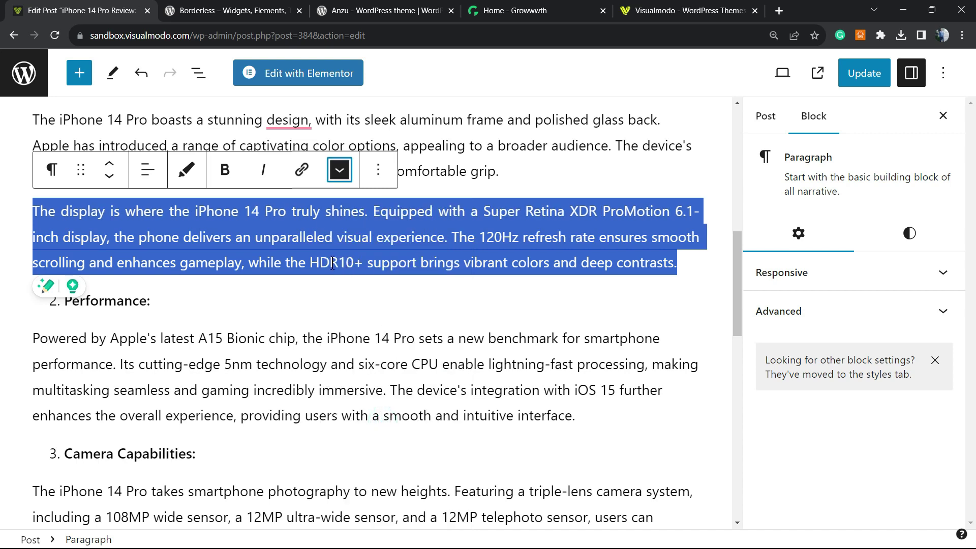
Justify the paragraph beginning "Powered by Apple's latest A15 Bionic chip" under the Performance heading
triple_click(313, 350)
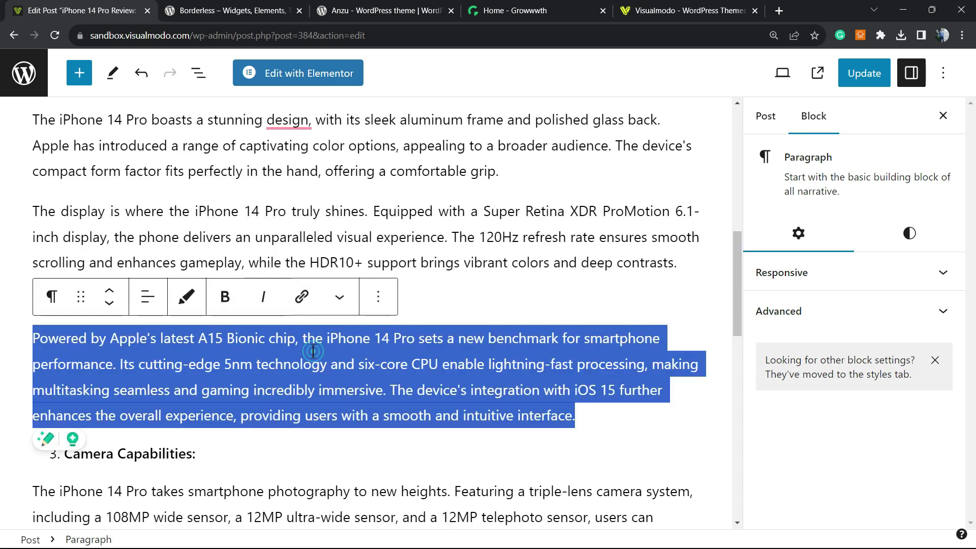
left_click(338, 298)
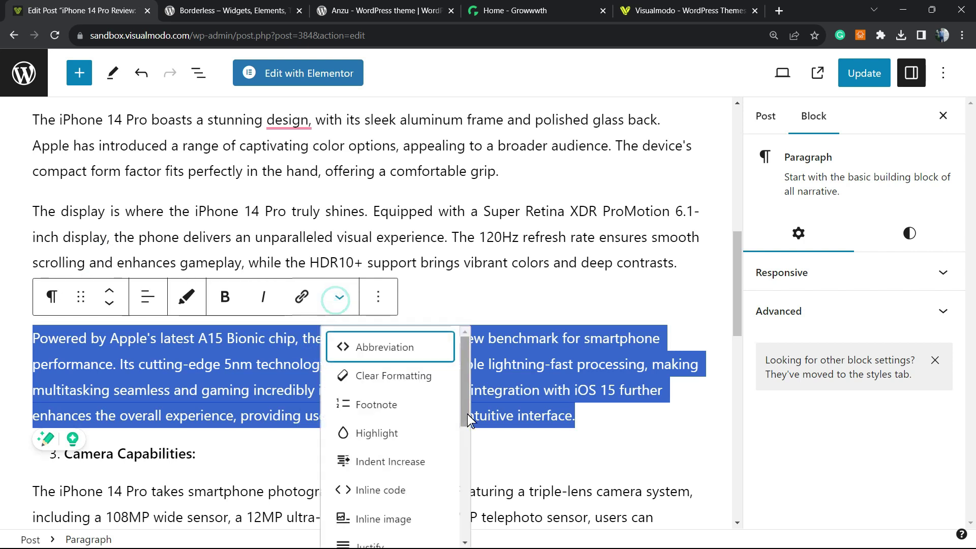
scroll(432, 426, "down", 2)
left_click(387, 423)
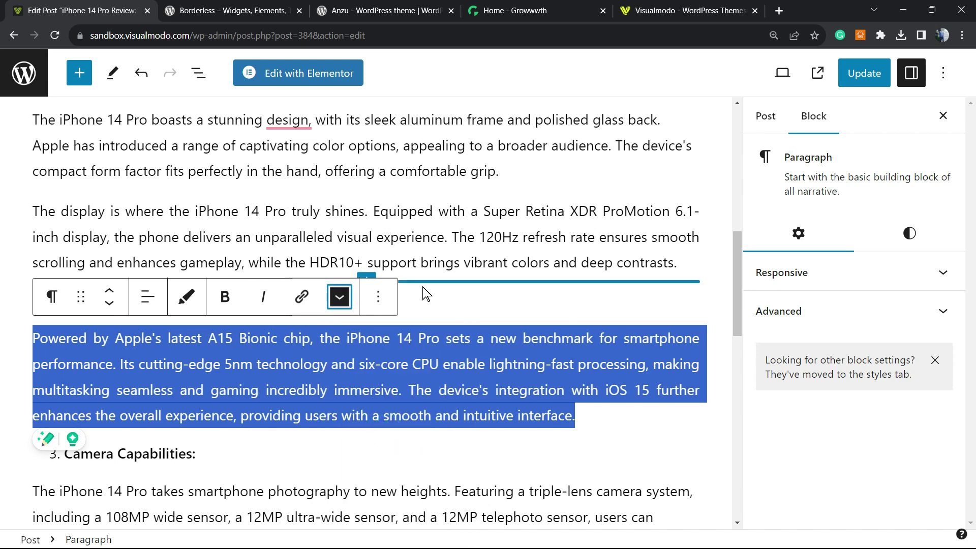
left_click(422, 356)
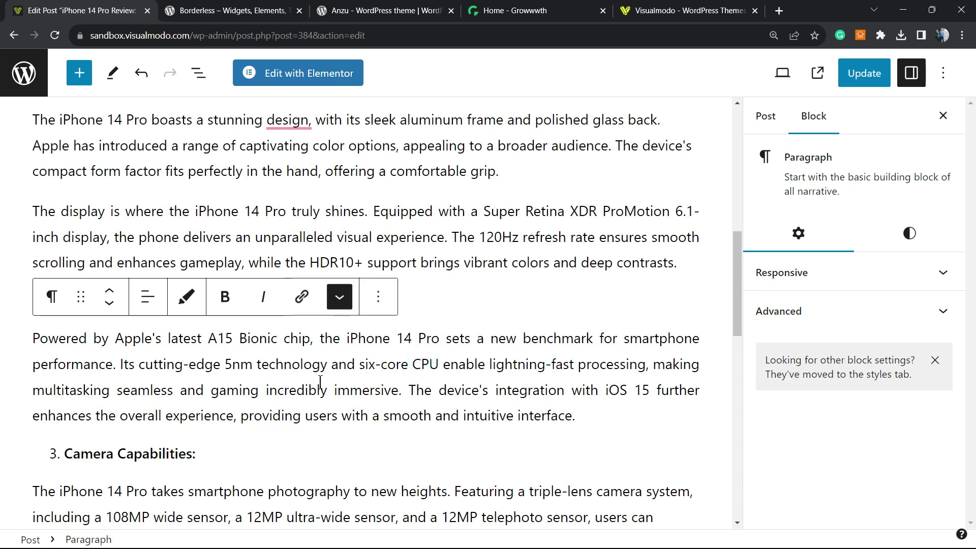
scroll(430, 347, "up", 2)
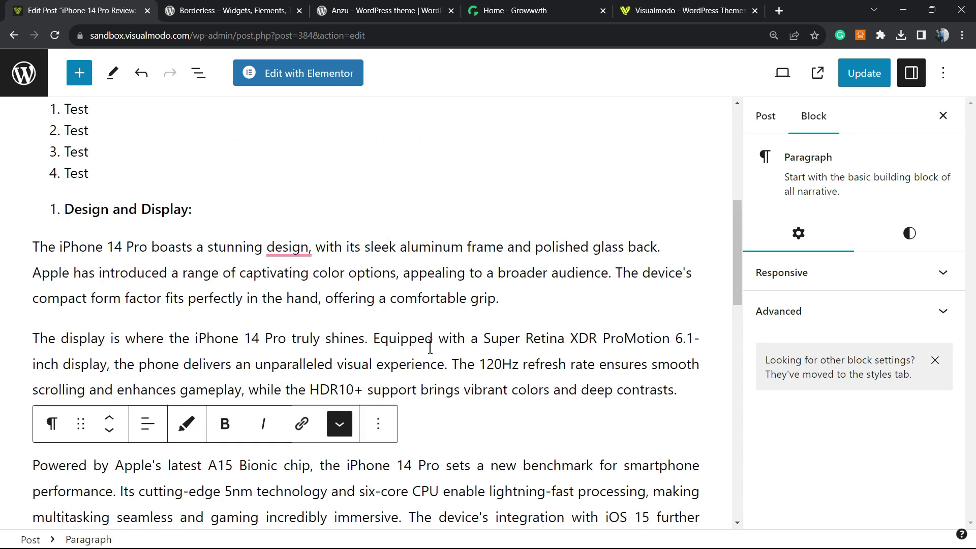
left_click(303, 365)
left_click(255, 364)
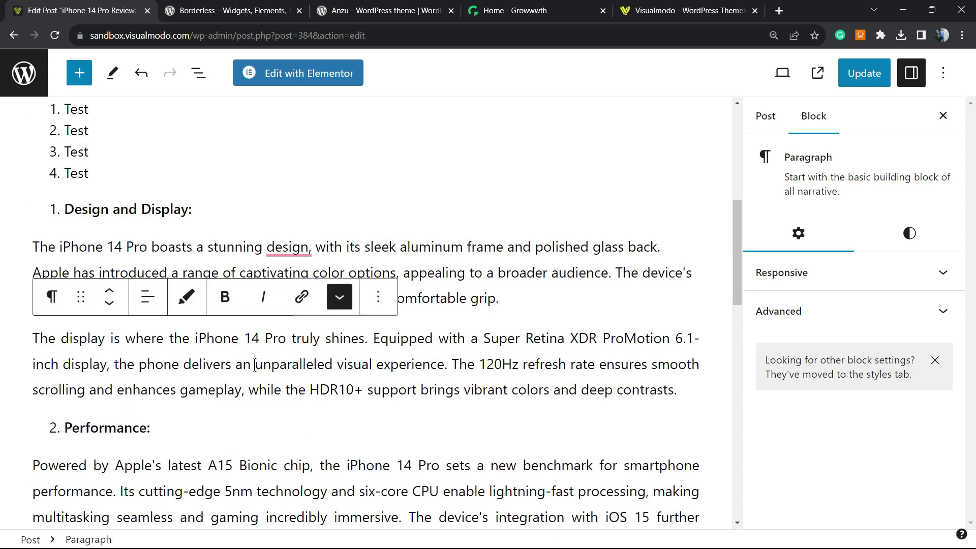
triple_click(254, 364)
scroll(378, 346, "down", 10)
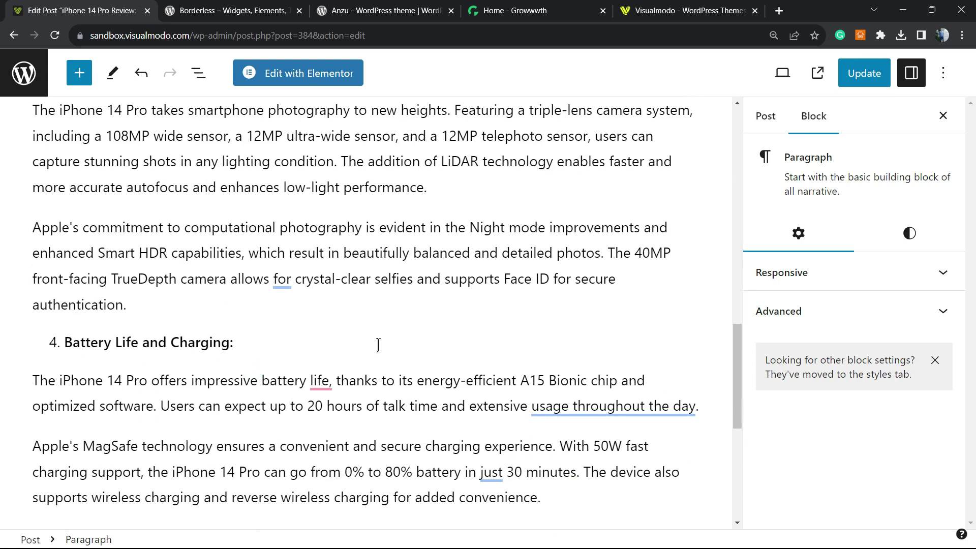
triple_click(159, 264)
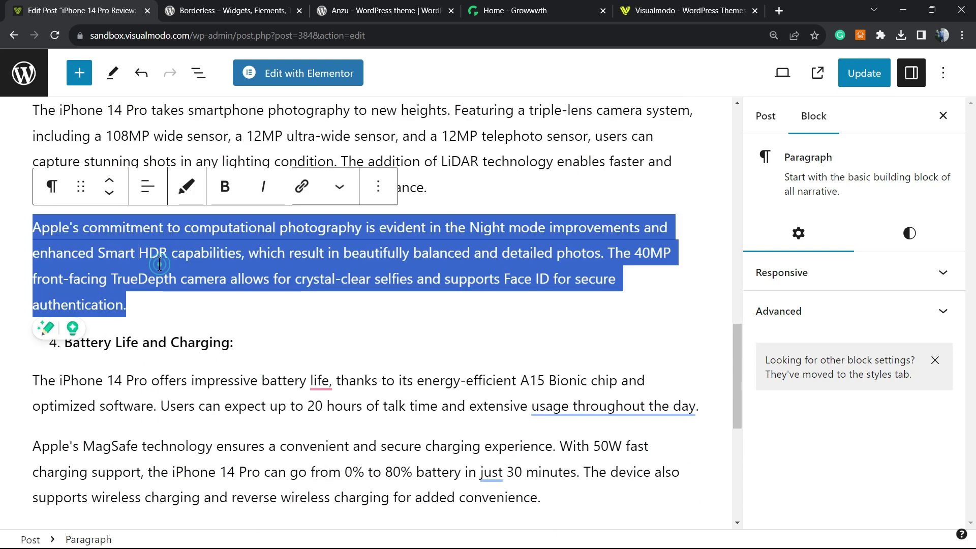
left_click(201, 342)
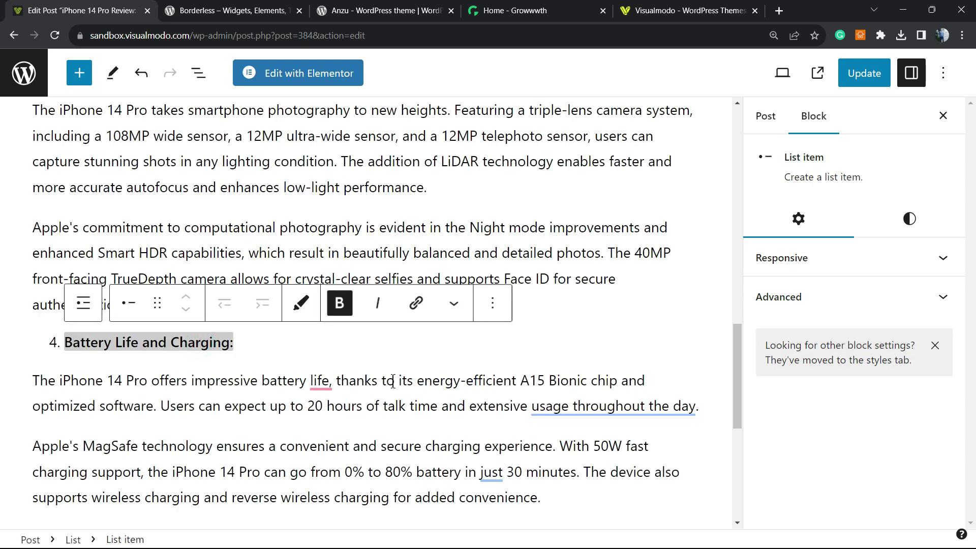
Underline the words "energy-efficient A15 Bionic" in the first paragraph under Battery Life and Charging
left_click_drag(417, 381, 585, 378)
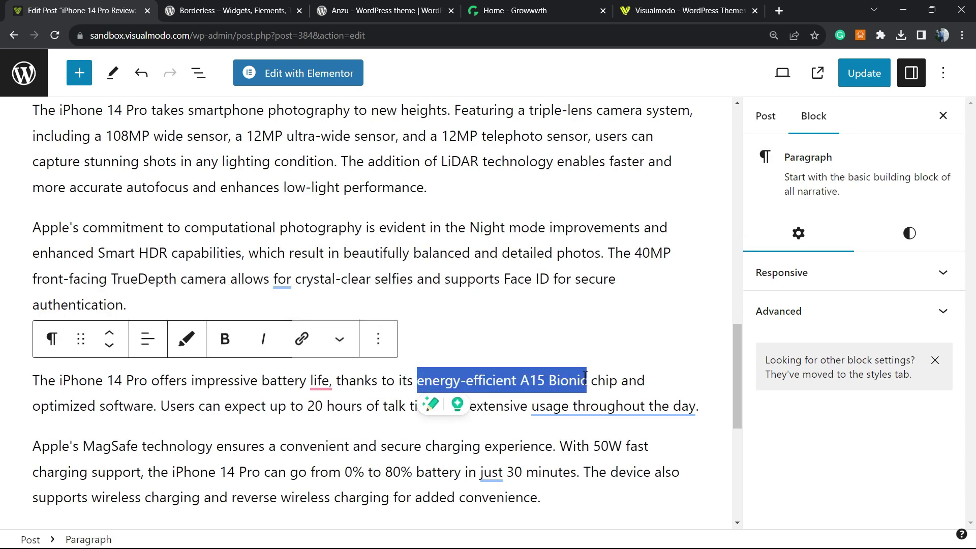
left_click(339, 348)
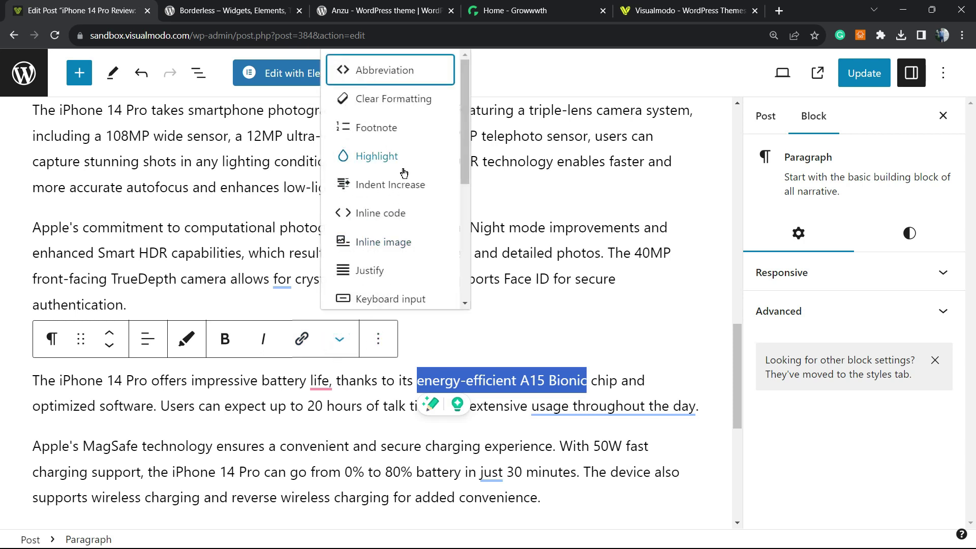
scroll(400, 177, "down", 3)
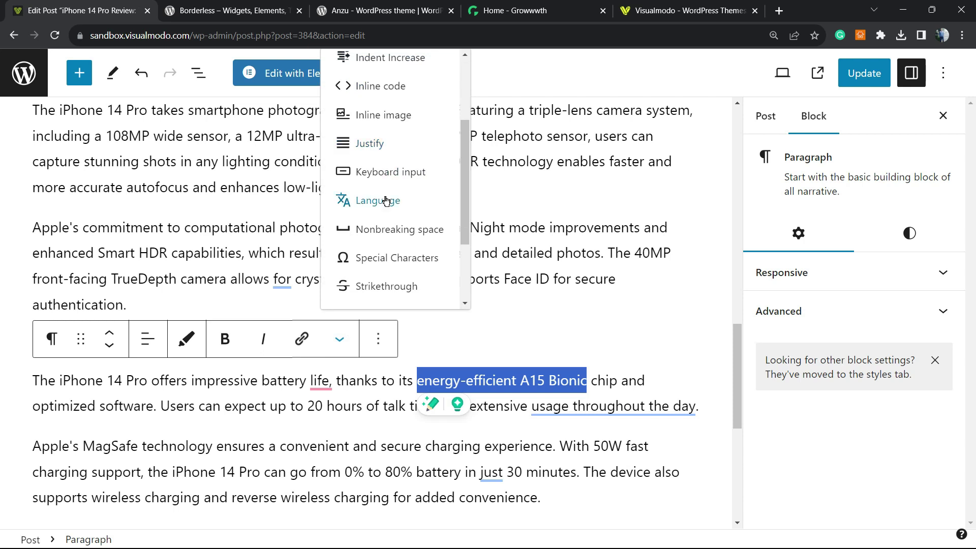
scroll(383, 201, "down", 3)
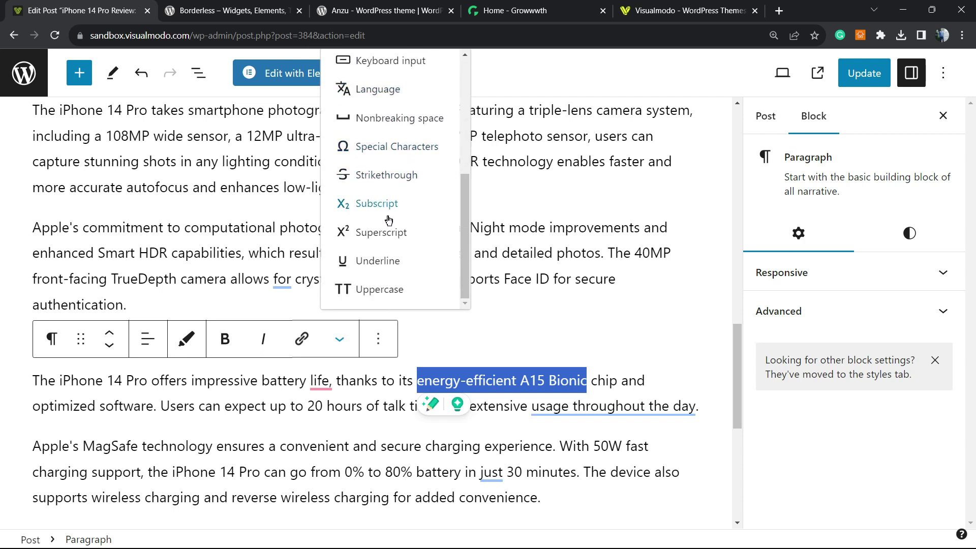
left_click(365, 262)
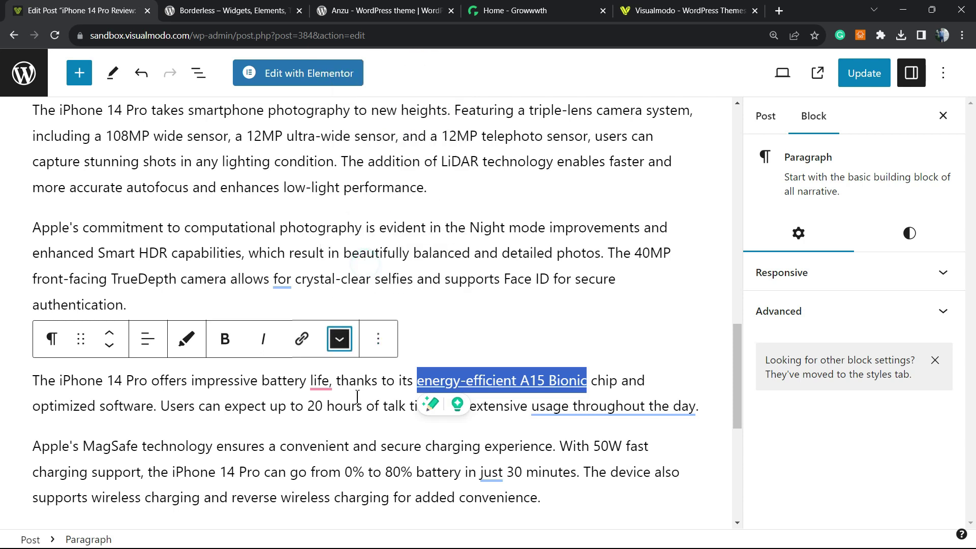
key("ctrl+s")
left_click(476, 378)
triple_click(475, 380)
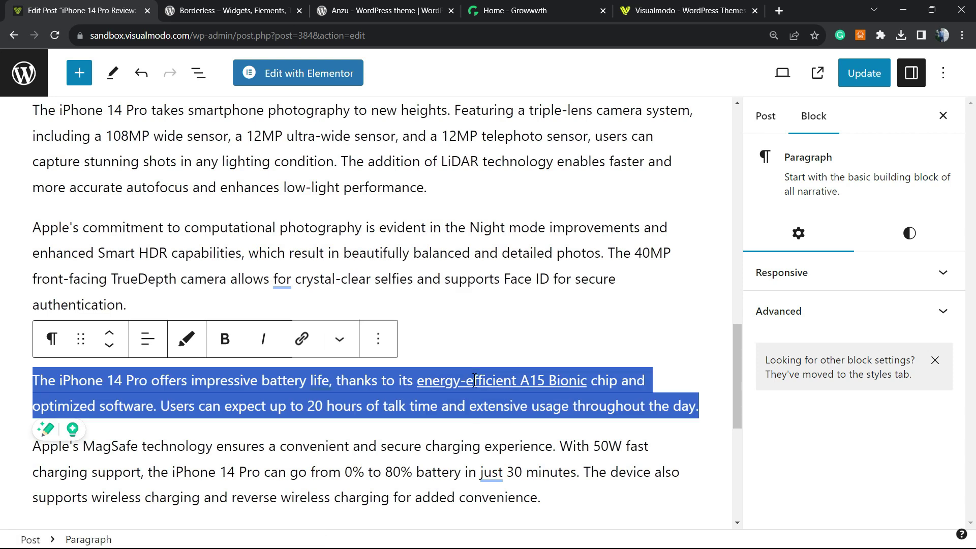
left_click(381, 376)
left_click_drag(417, 380, 587, 380)
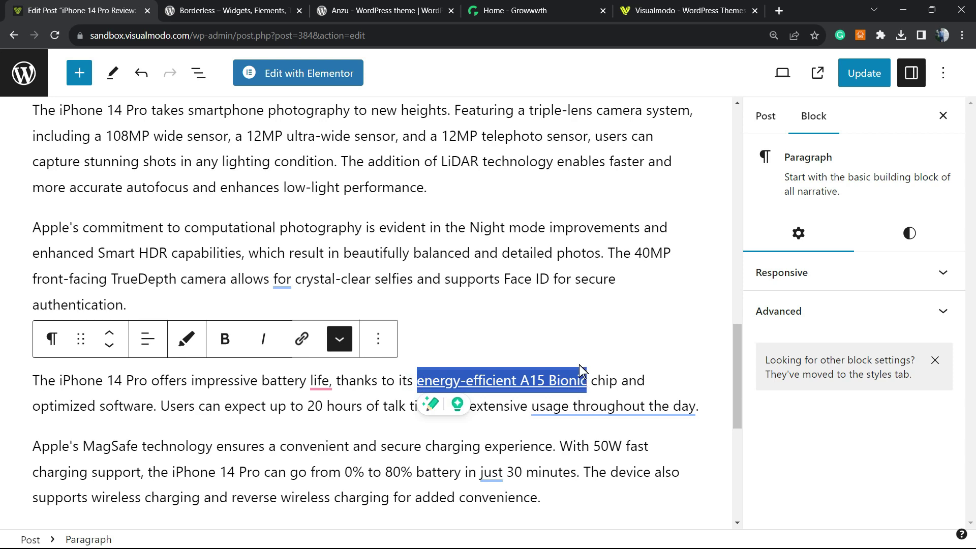
scroll(562, 309, "up", 3)
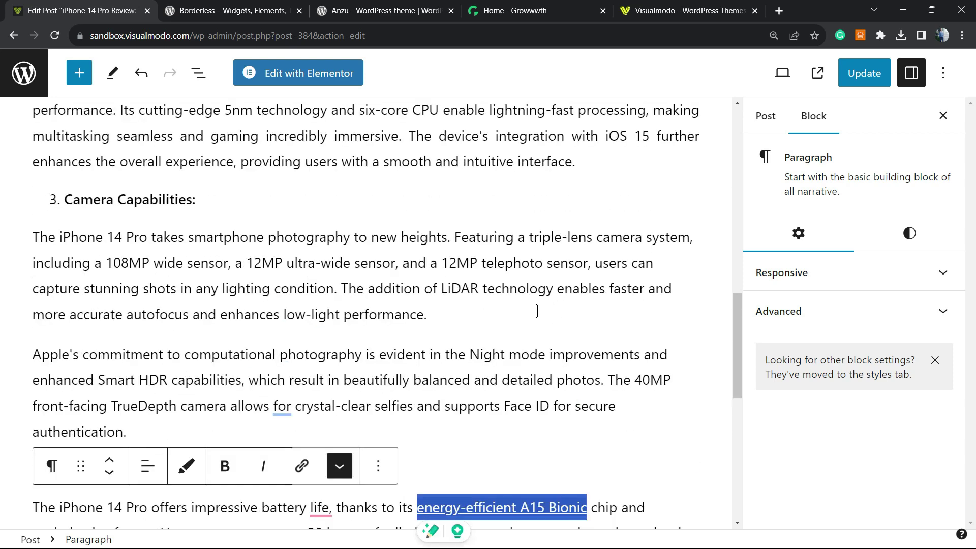
scroll(538, 310, "down", 3)
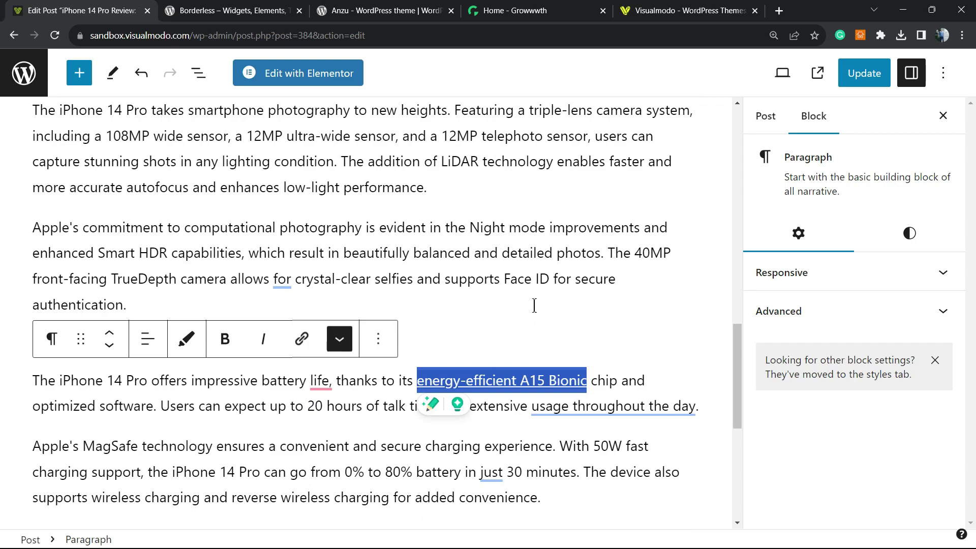
scroll(534, 305, "up", 15)
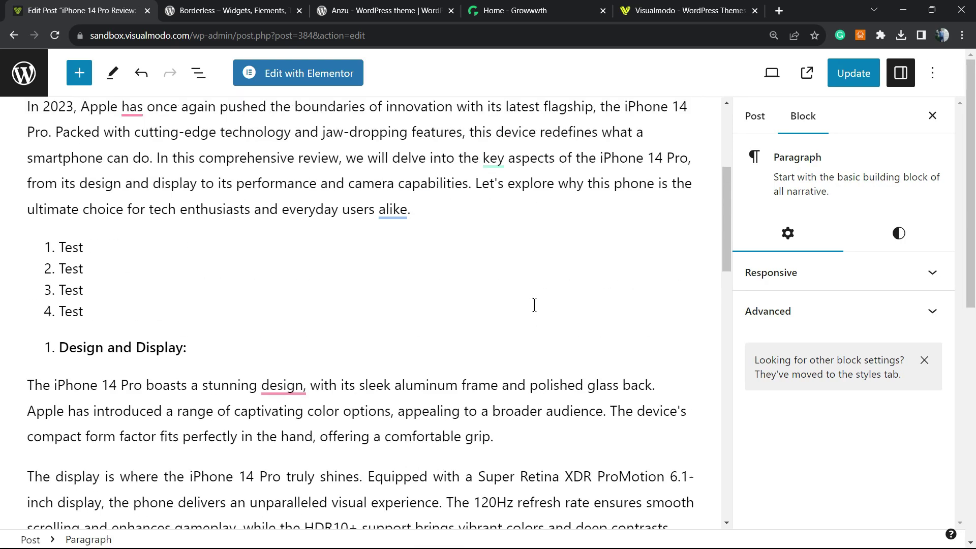
scroll(534, 305, "up", 5)
scroll(534, 305, "down", 15)
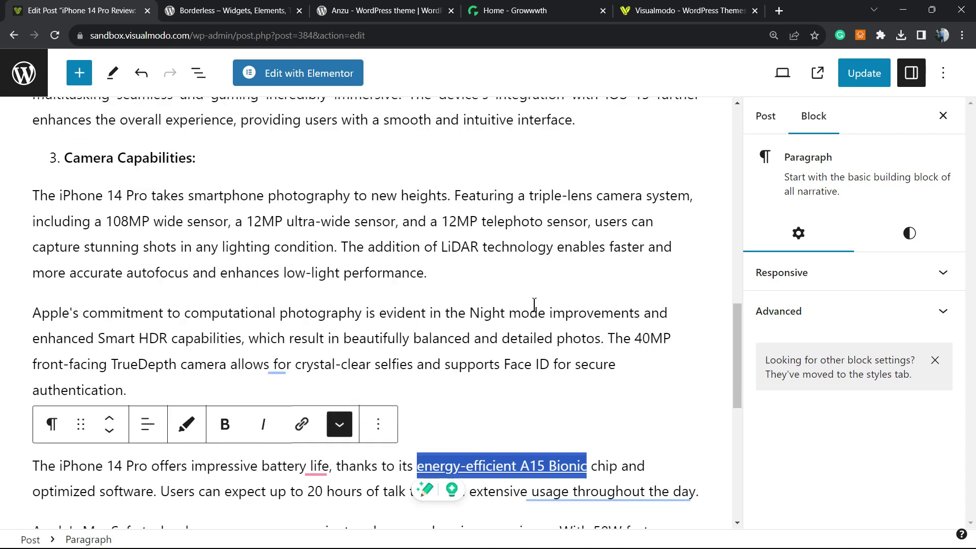
scroll(534, 306, "down", 4)
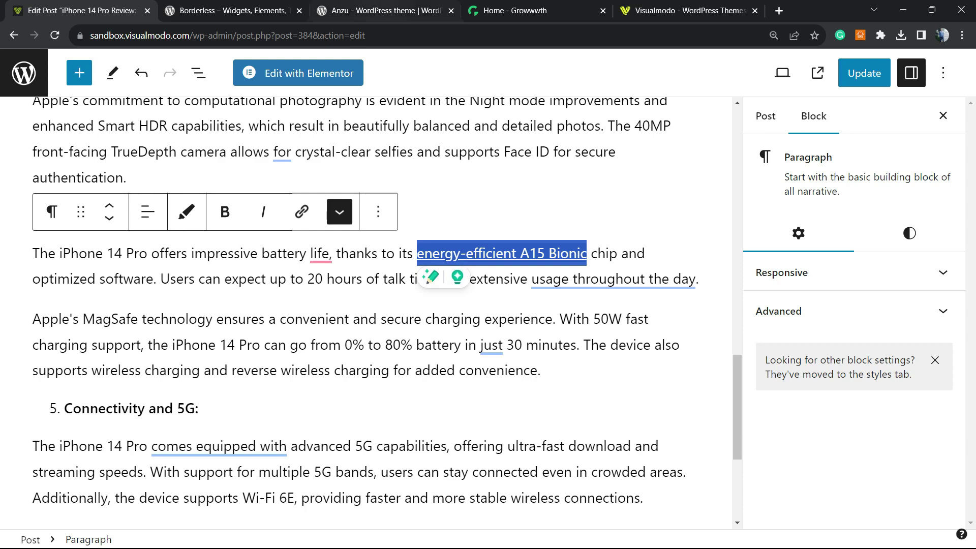
Switch to the Borderless plugin page on WordPress.org and read its title, highlighting the words on widgets, elements, templates and toolkit
left_click(386, 10)
left_click(269, 10)
double_click(279, 422)
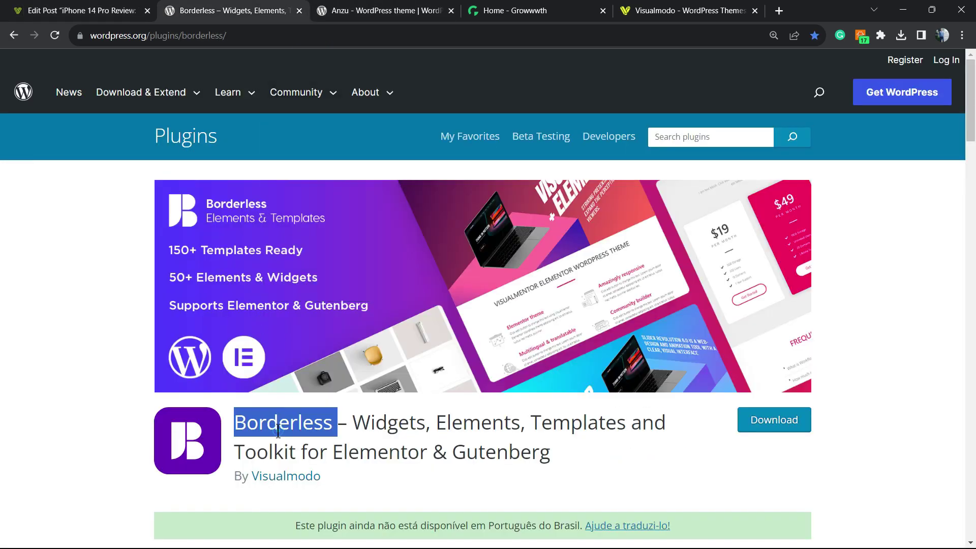
double_click(402, 422)
double_click(452, 423)
double_click(584, 421)
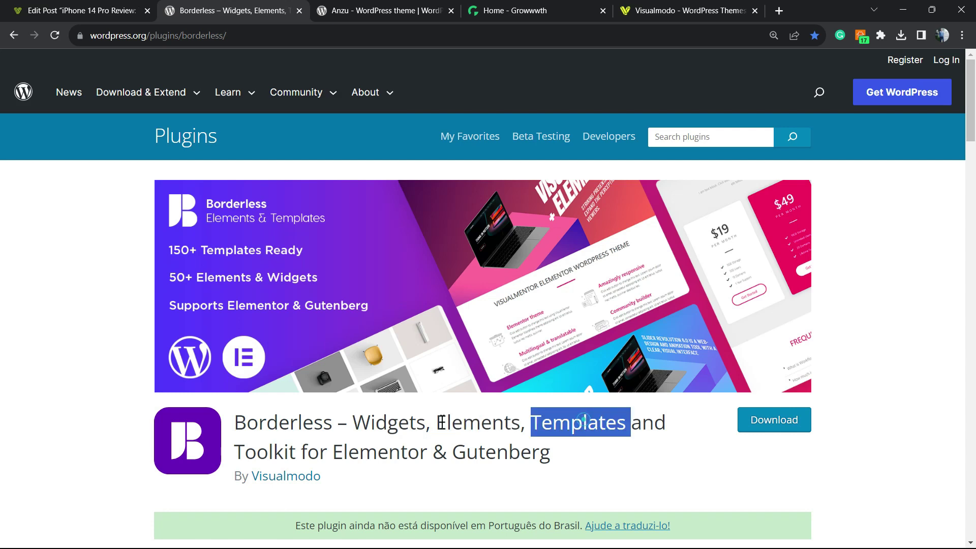
triple_click(386, 425)
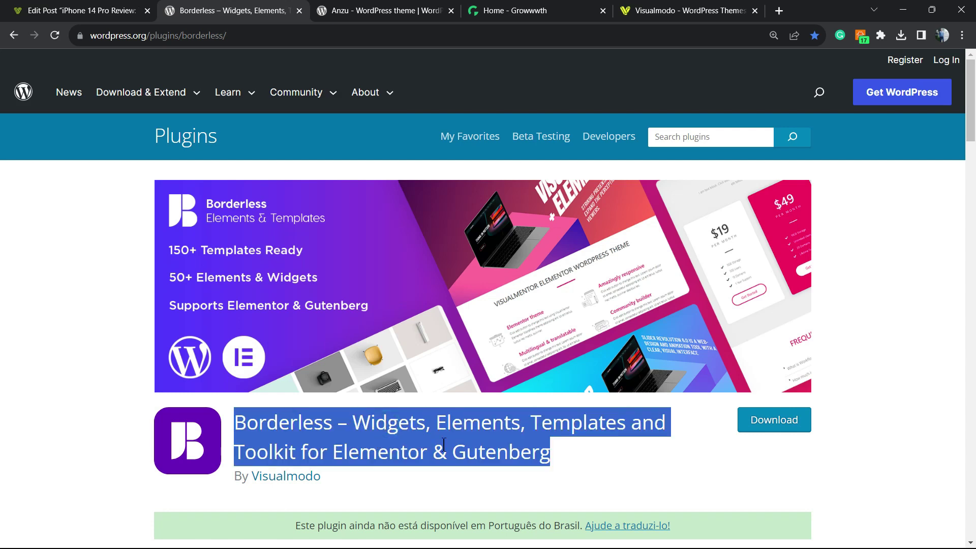
double_click(528, 458)
View the Anzu theme page on WordPress.org, highlighting the theme name and looking over its details
left_click(381, 10)
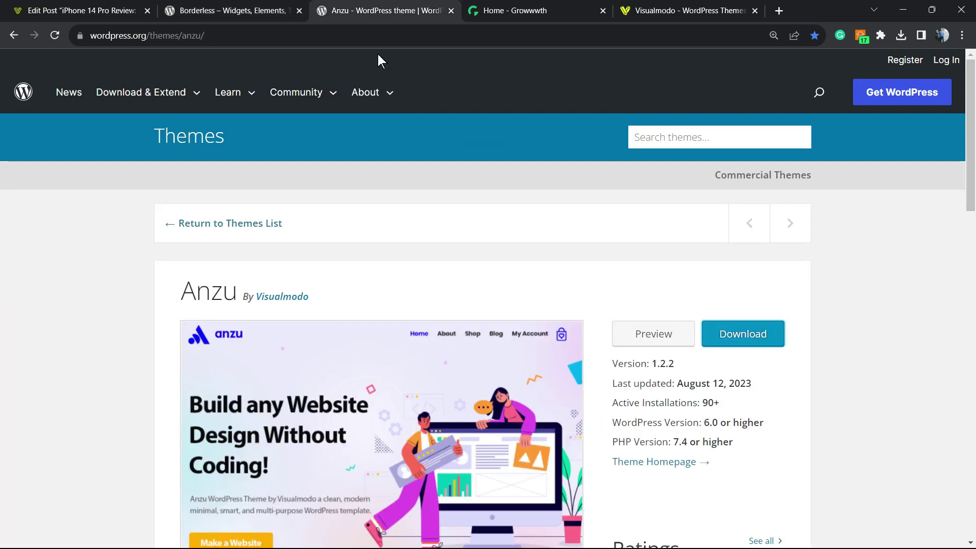
double_click(189, 288)
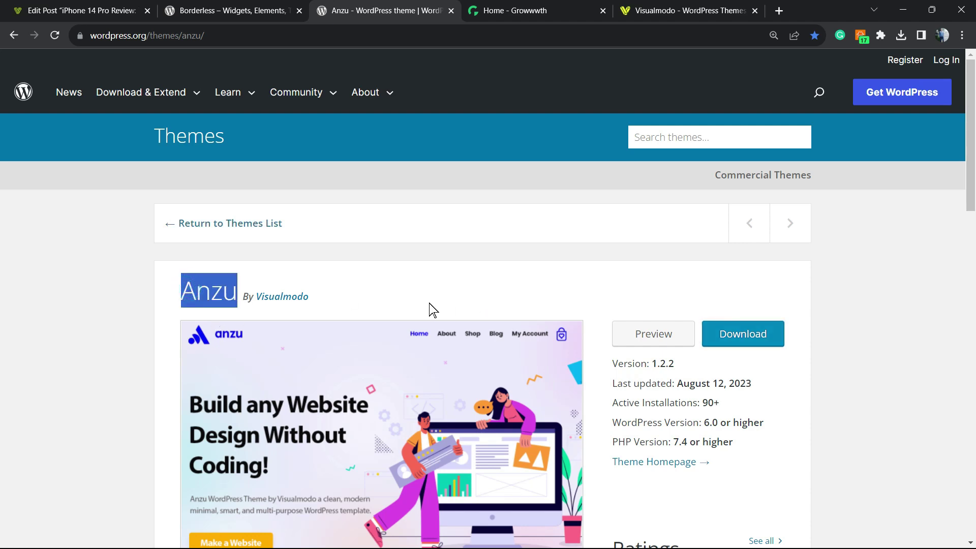
scroll(383, 296, "down", 5)
scroll(392, 311, "up", 5)
Switch to the Growwwth guest posting site and look through its list of publisher websites
key("ctrl+Tab")
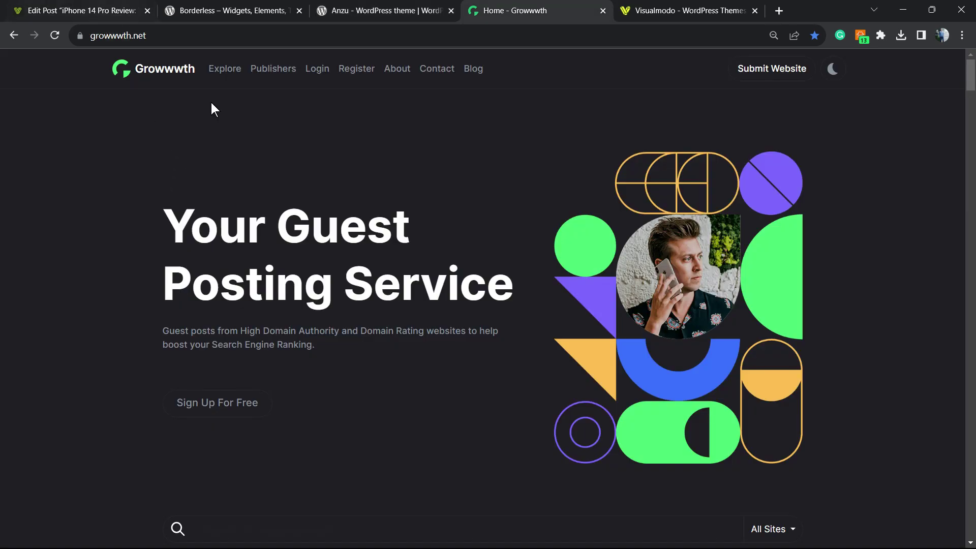
scroll(213, 109, "down", 10)
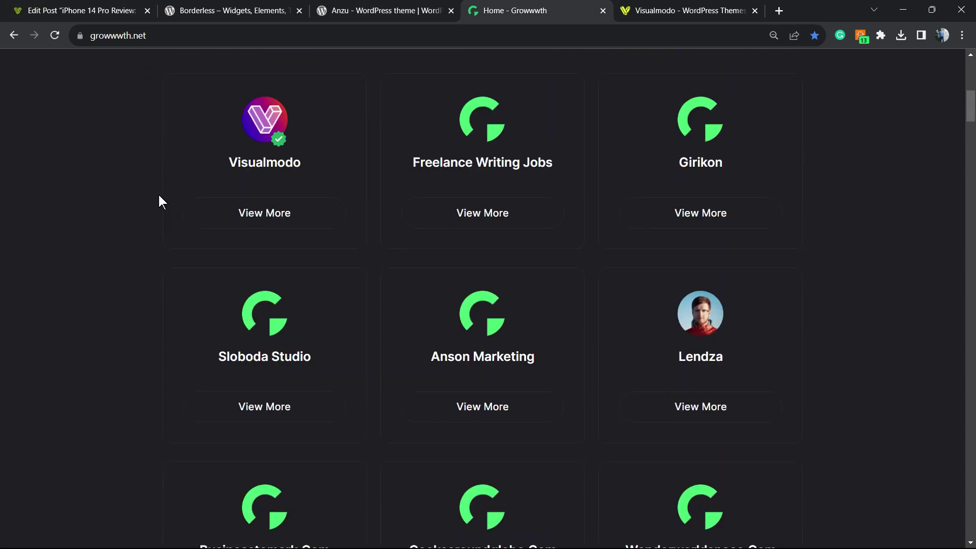
scroll(158, 196, "down", 10)
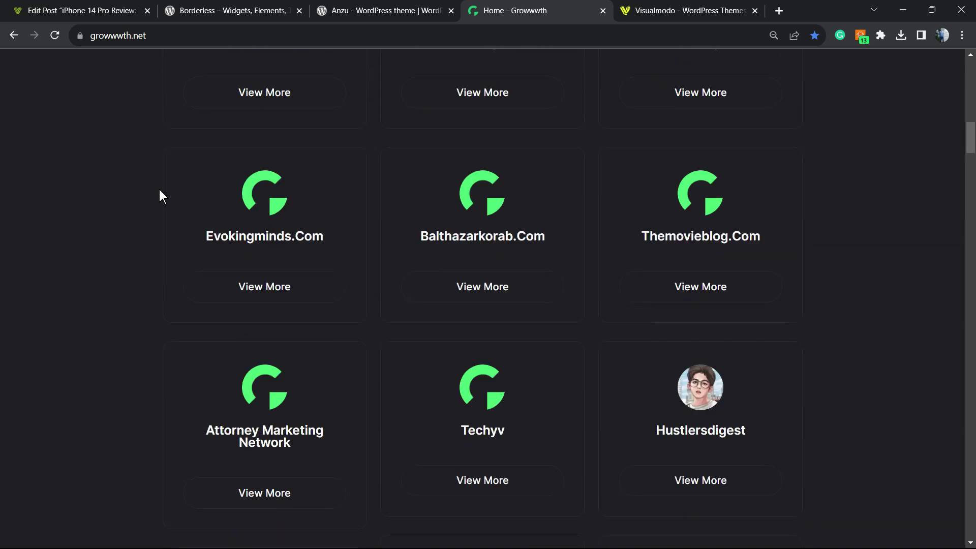
Open the Templates Library on the Visualmodo site and browse through the available website templates
key("ctrl+Tab")
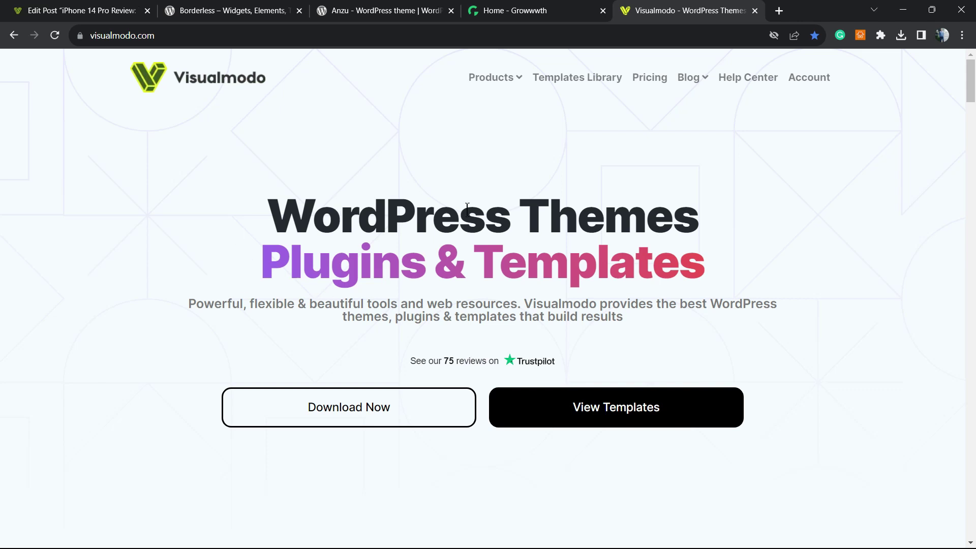
left_click(586, 78)
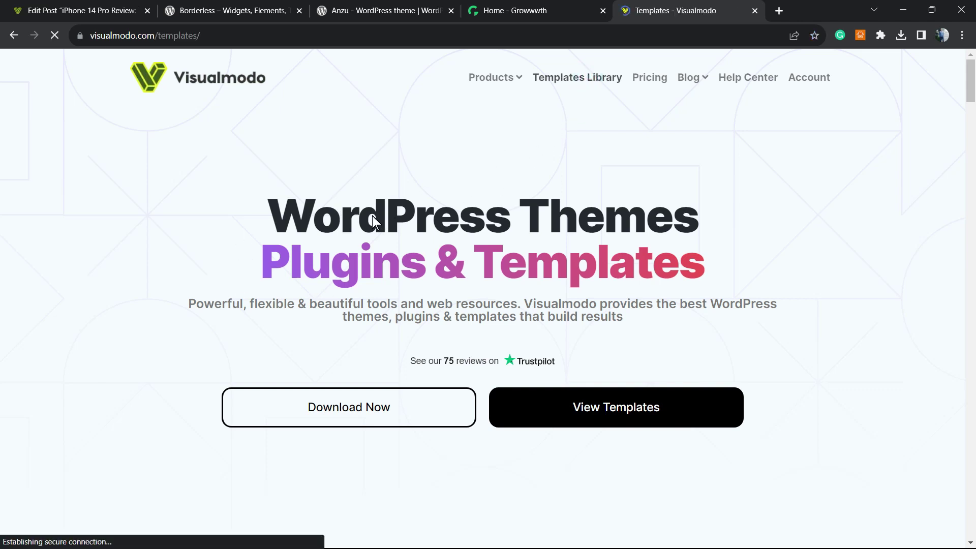
scroll(351, 249, "down", 8)
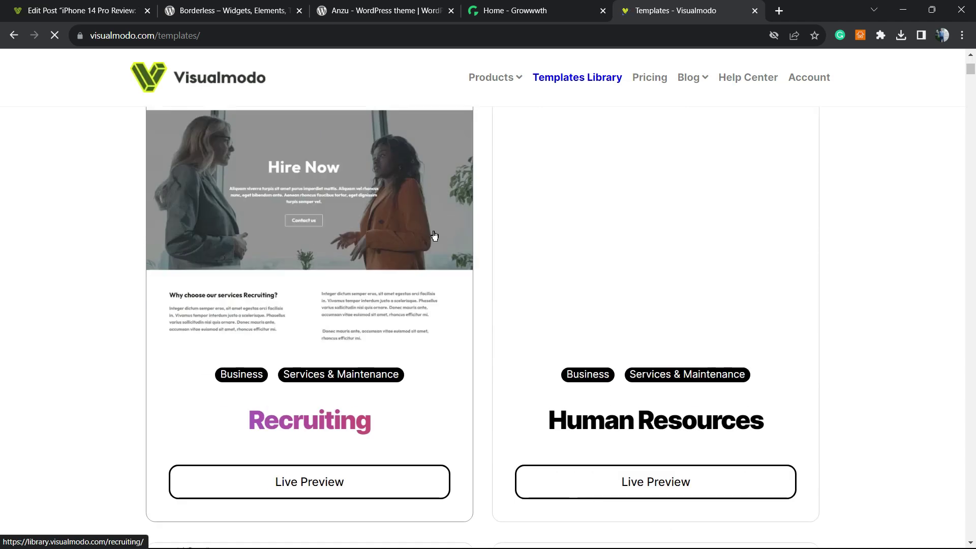
scroll(469, 242, "down", 15)
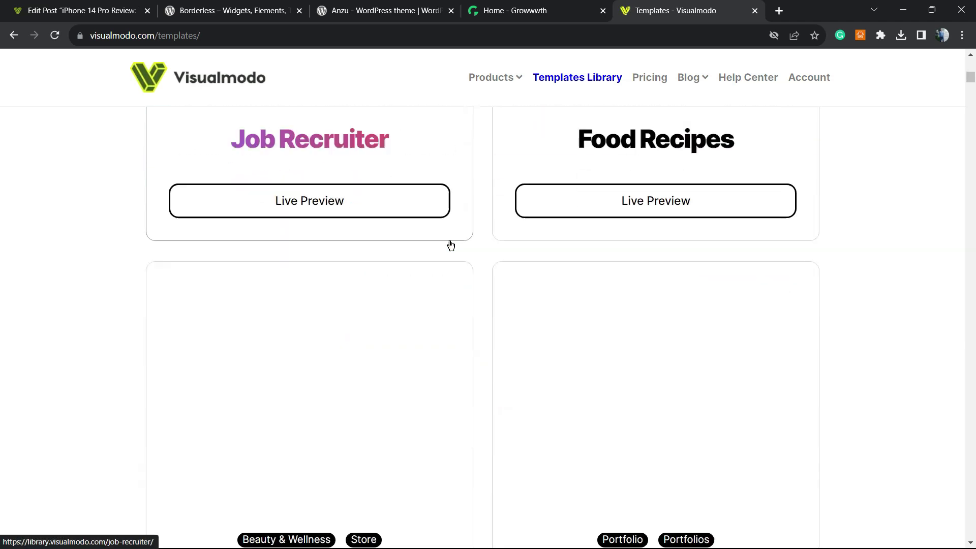
scroll(447, 244, "down", 20)
scroll(446, 246, "down", 20)
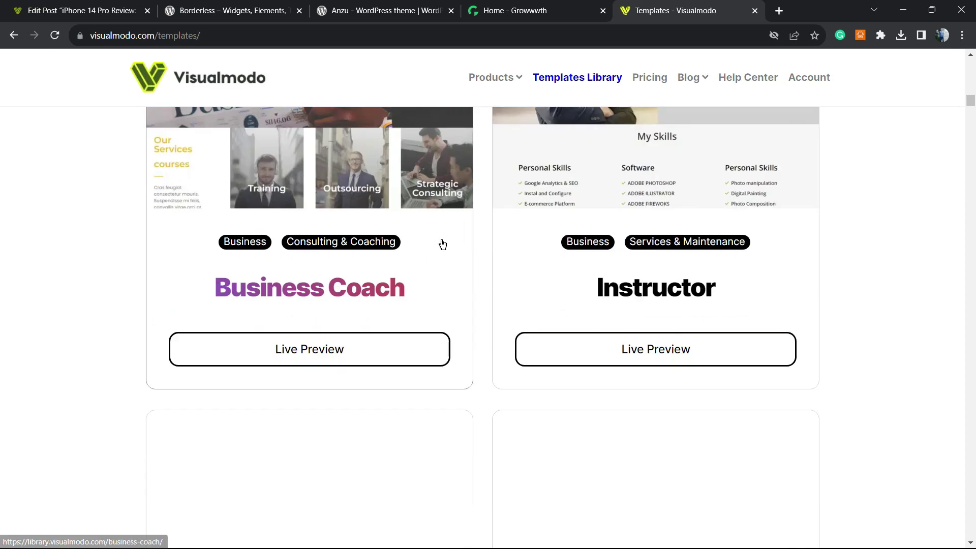
scroll(443, 245, "down", 20)
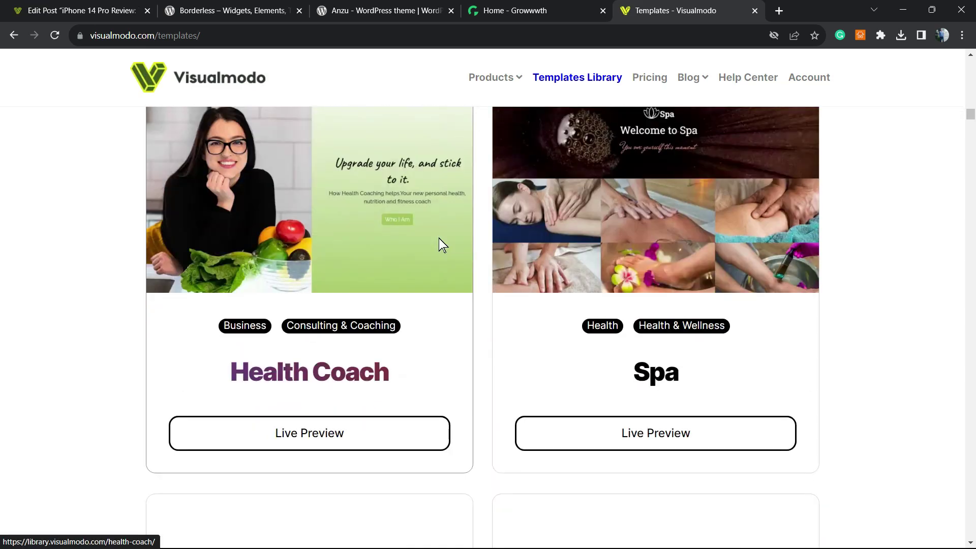
scroll(439, 244, "down", 20)
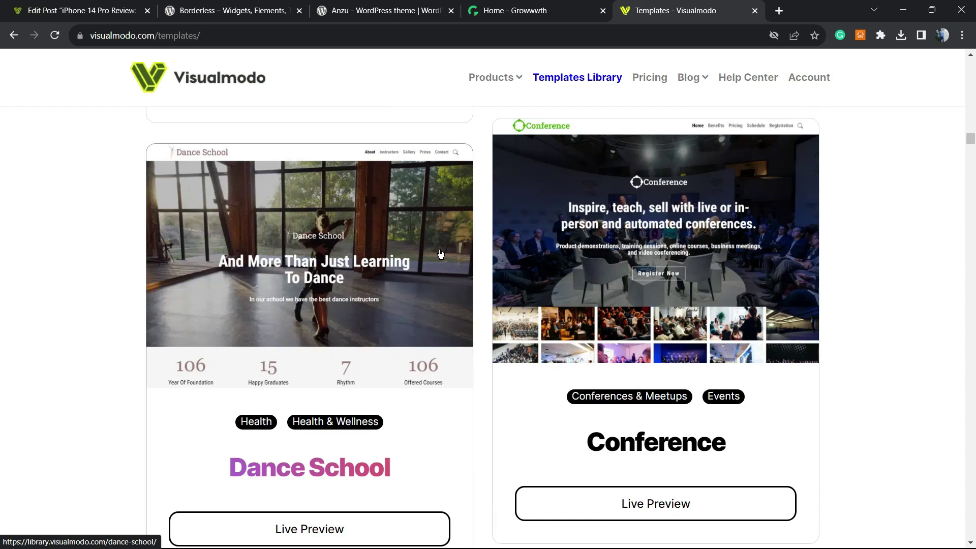
scroll(440, 255, "down", 20)
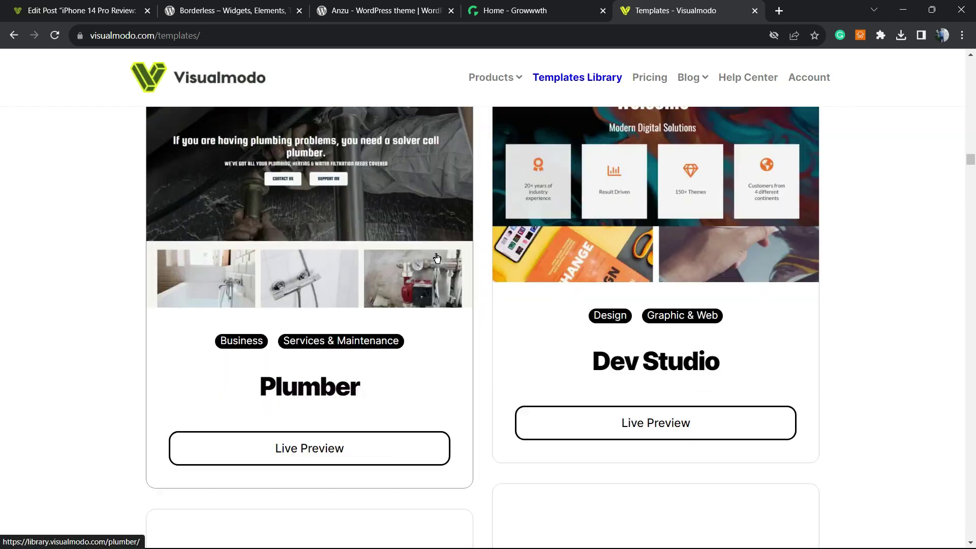
scroll(437, 258, "down", 20)
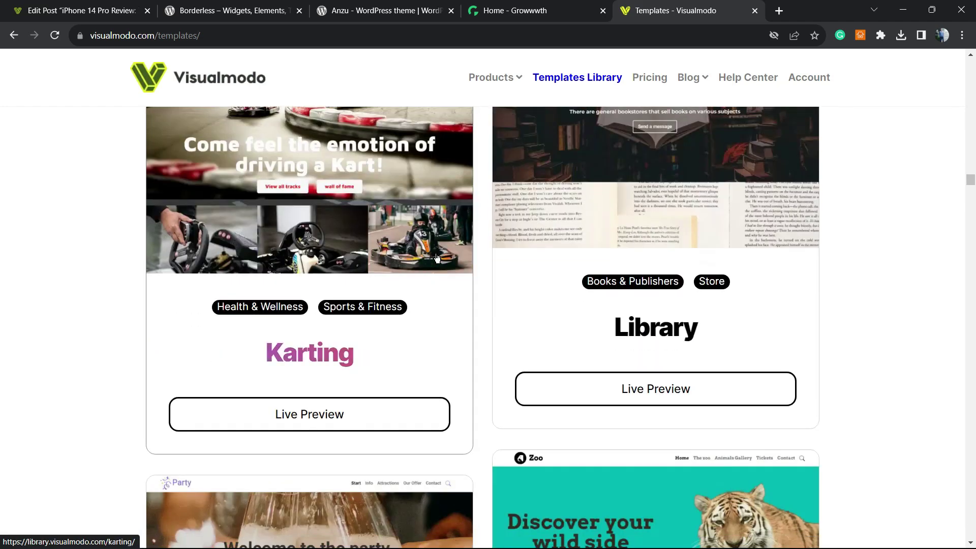
scroll(436, 258, "down", 20)
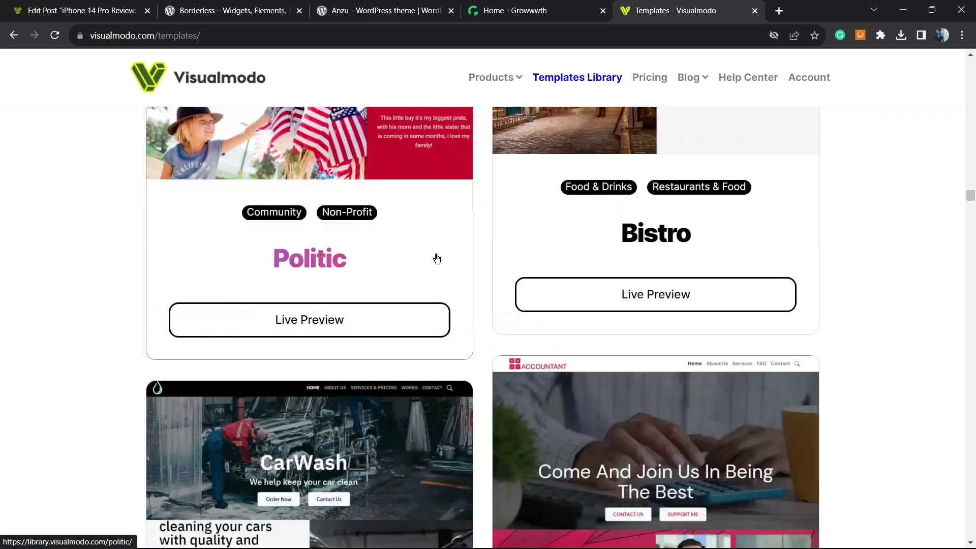
scroll(437, 258, "down", 20)
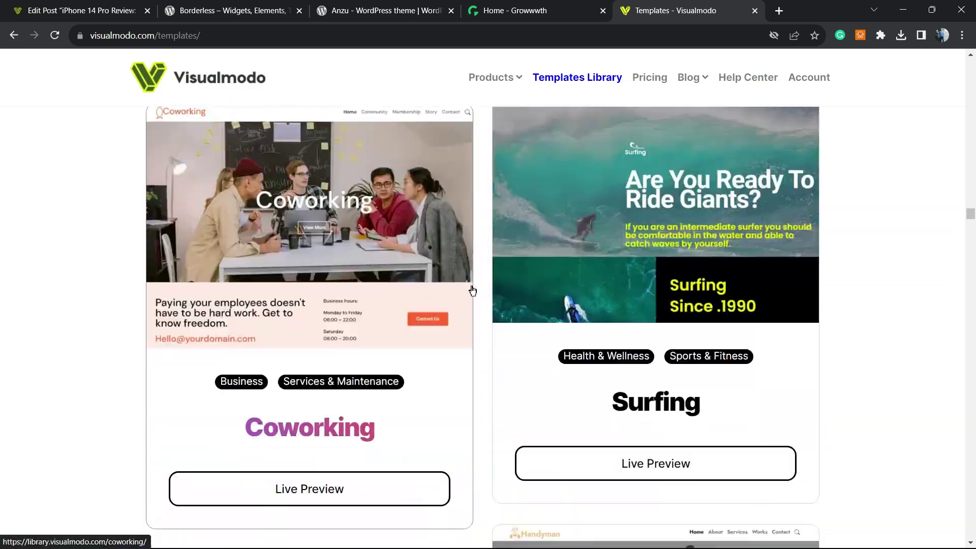